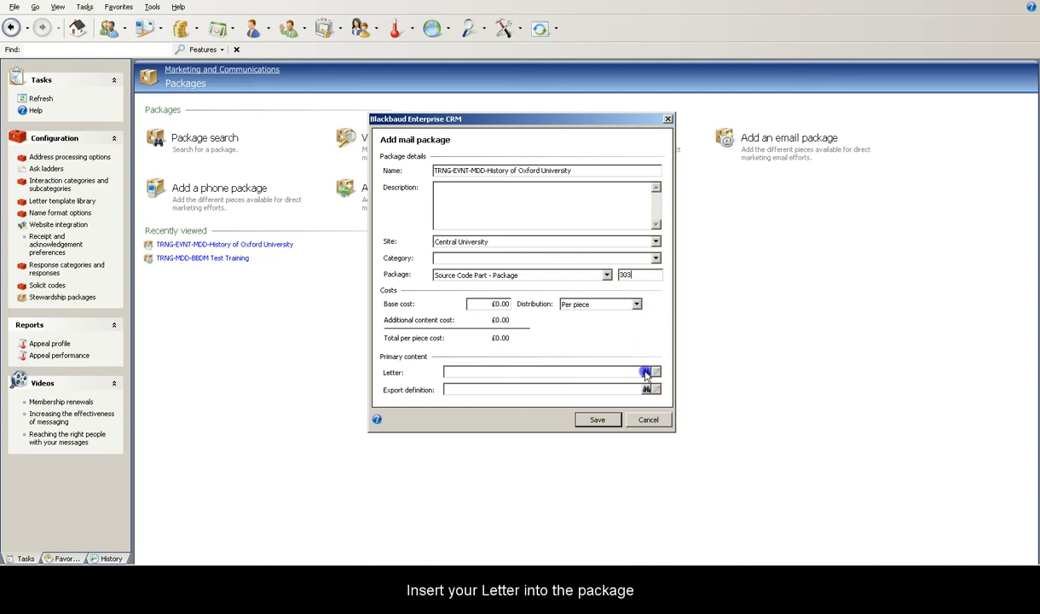
# Search the letters for trng and set TRNG-EVNT-MDD-History of Oxford Uni Invite as the mail package's letter.
pyautogui.click(646, 372)
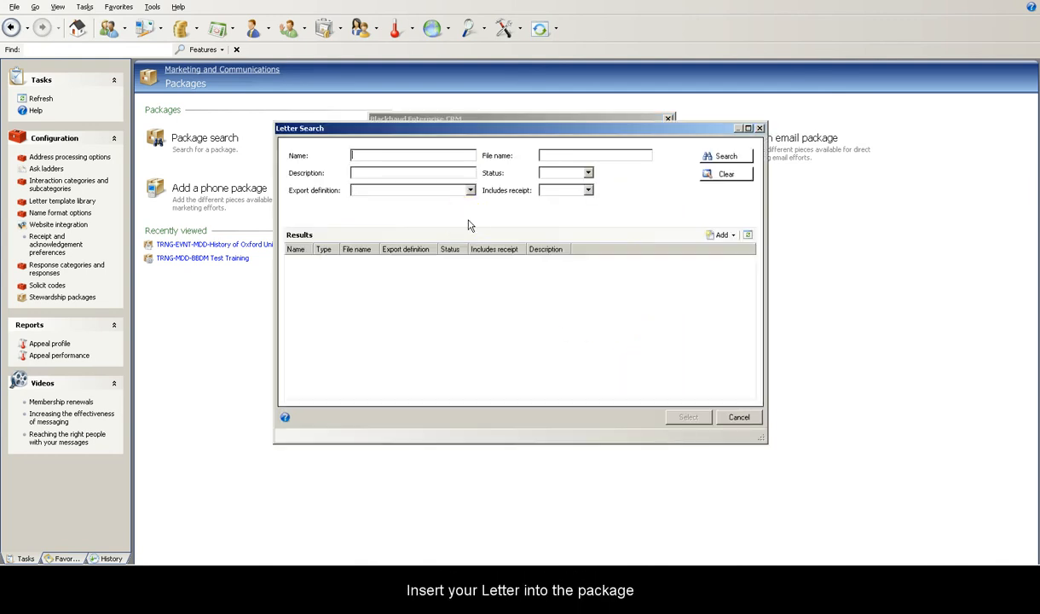
pyautogui.write('trng')
pyautogui.press('Return')
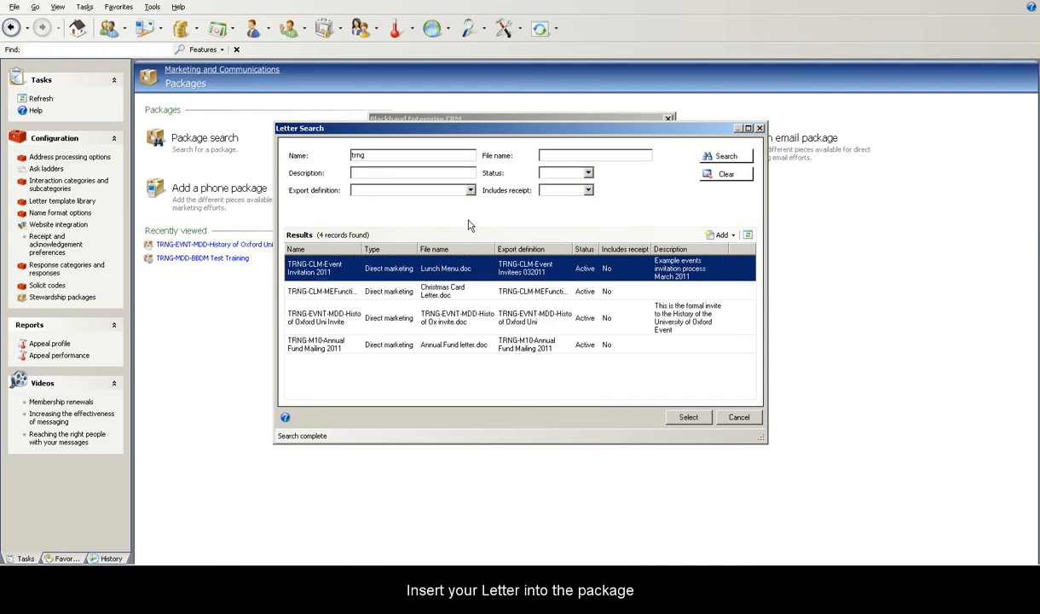
pyautogui.click(407, 318)
pyautogui.doubleClick(407, 319)
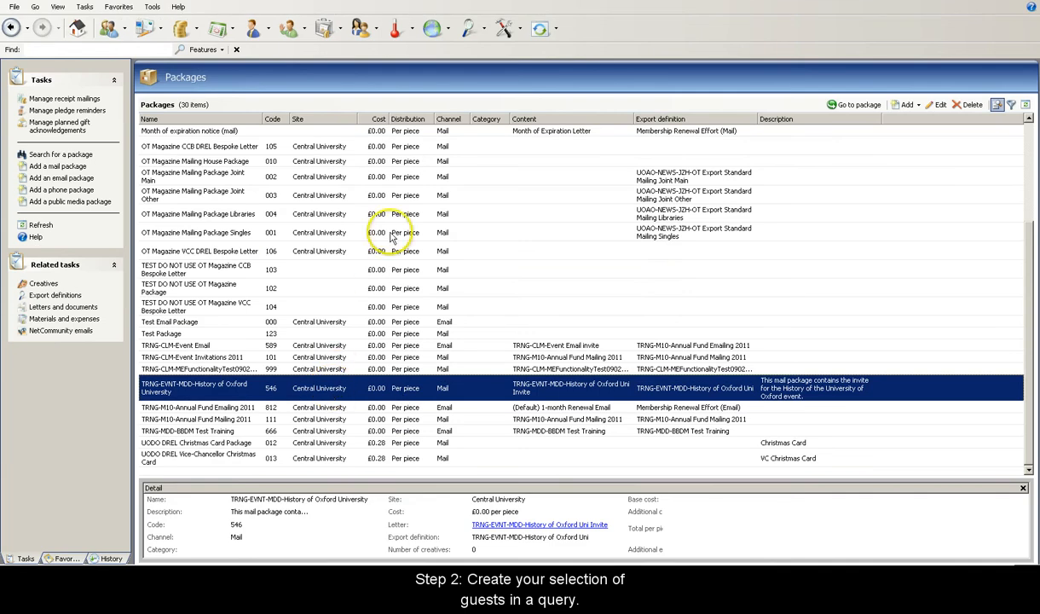
# In the guest query under Analysis, add a filter where Exists in "TRNG-SUPP-MDD-Event Contact - Mail (Ad-hoc Query)" is equal to No.
pyautogui.click(468, 29)
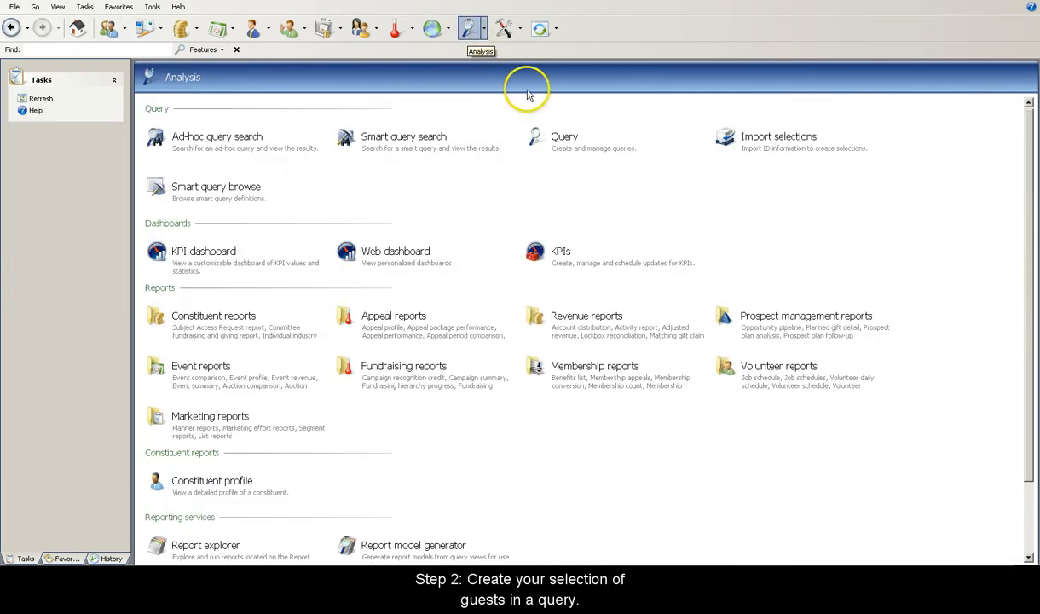
pyautogui.click(554, 139)
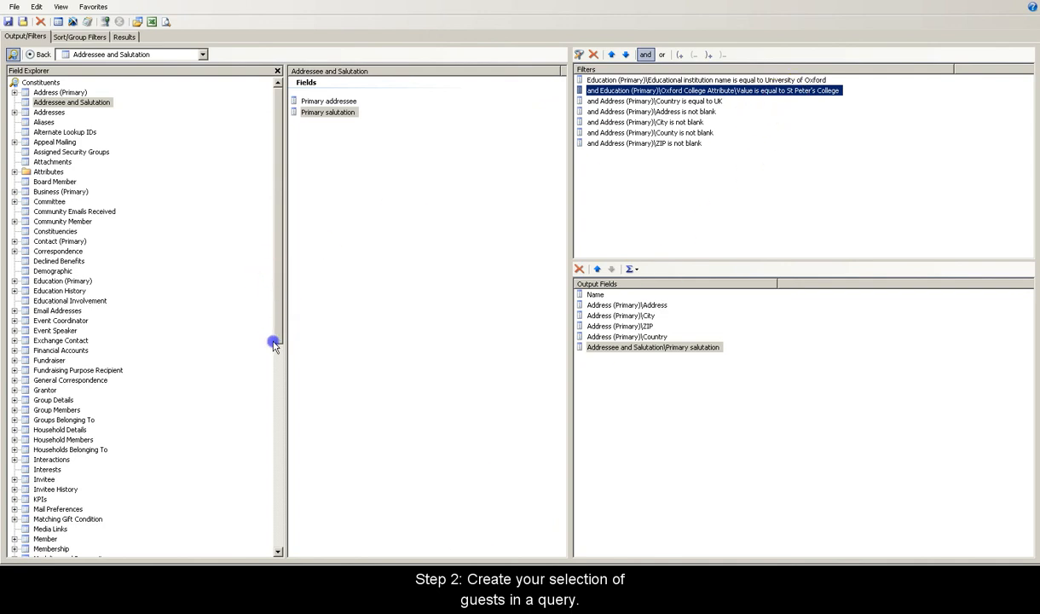
pyautogui.moveTo(275, 345); pyautogui.dragTo(272, 500)
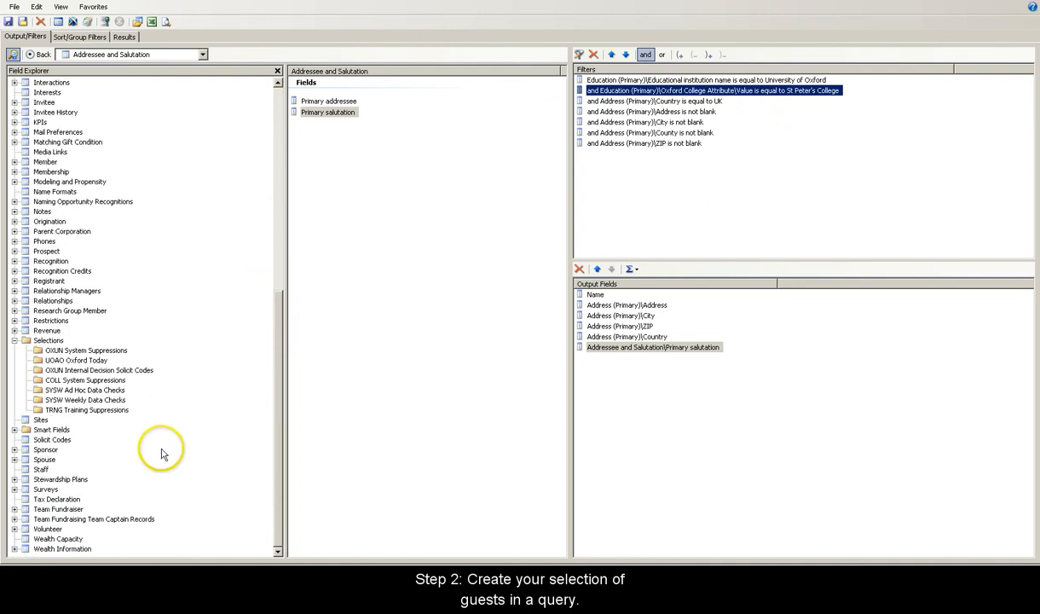
pyautogui.click(115, 411)
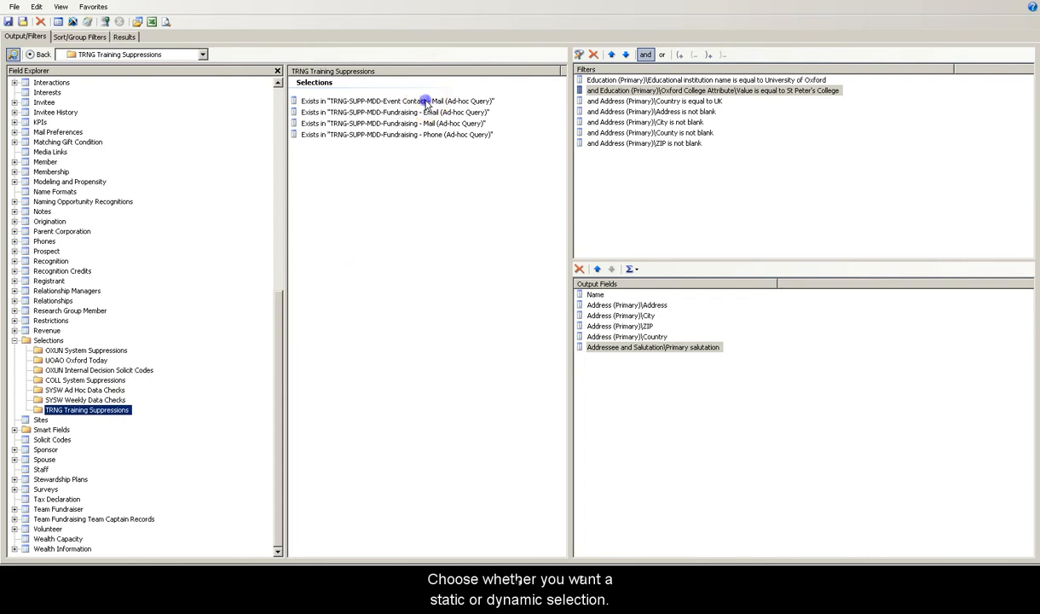
pyautogui.moveTo(426, 102); pyautogui.dragTo(610, 181)
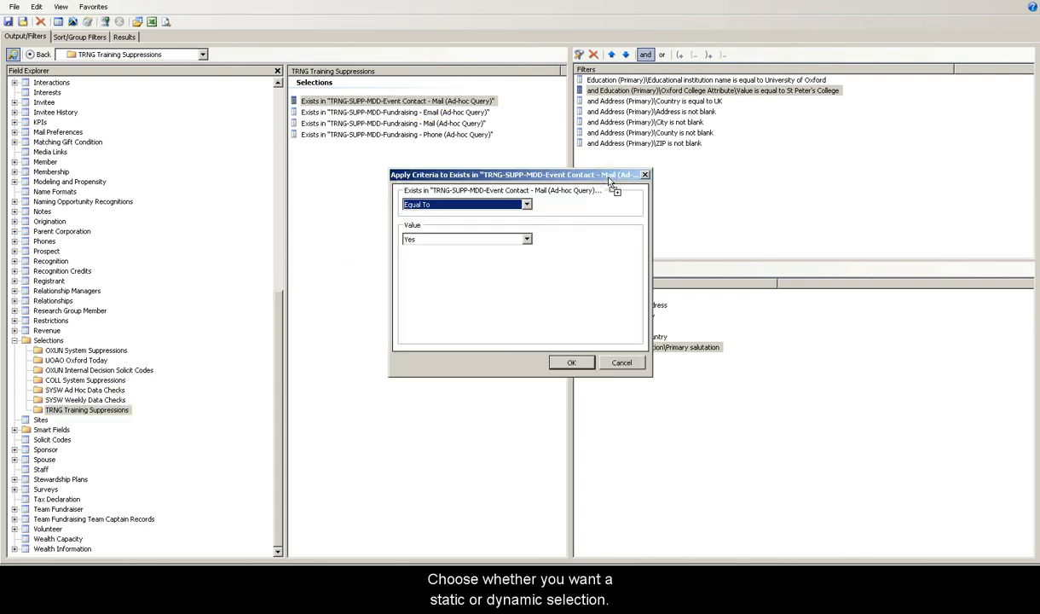
pyautogui.click(465, 239)
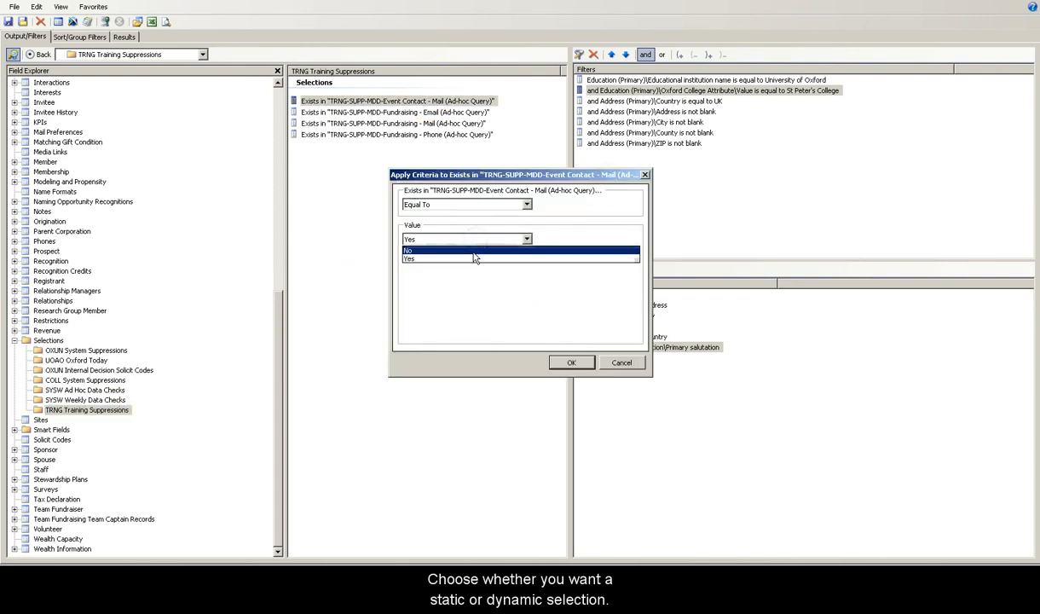
pyautogui.click(471, 251)
pyautogui.click(570, 361)
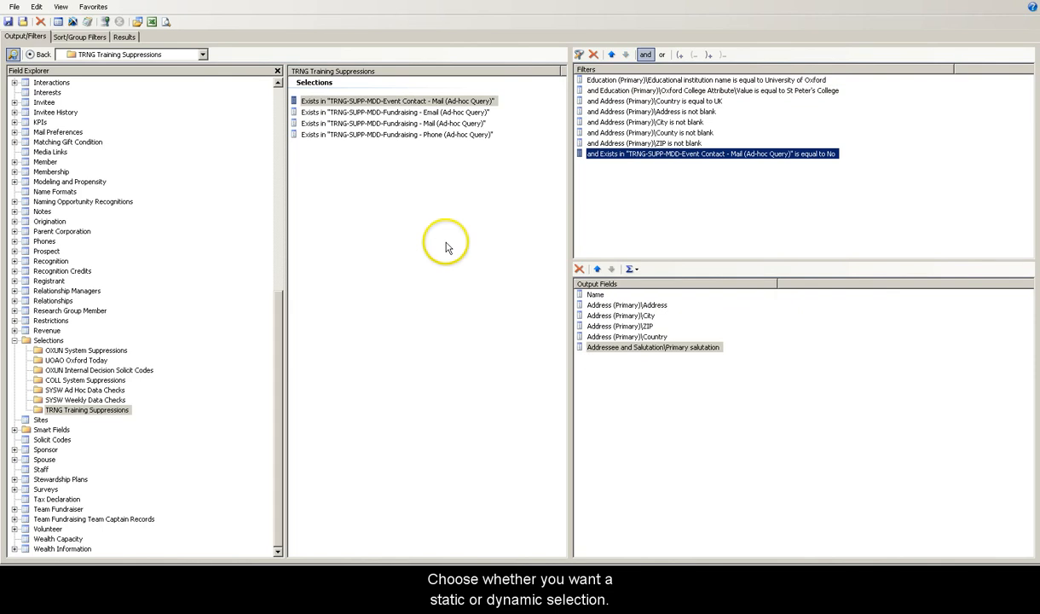
# Save the query as TRNG-EVNT-MDD-History of Oxford University and have it create a static selection.
pyautogui.click(14, 7)
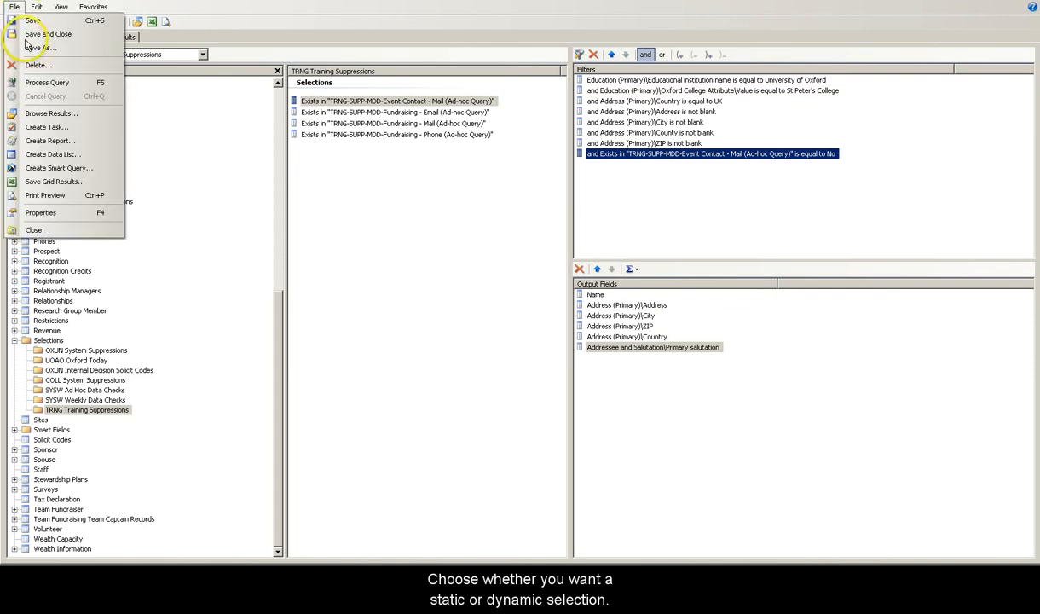
pyautogui.click(34, 48)
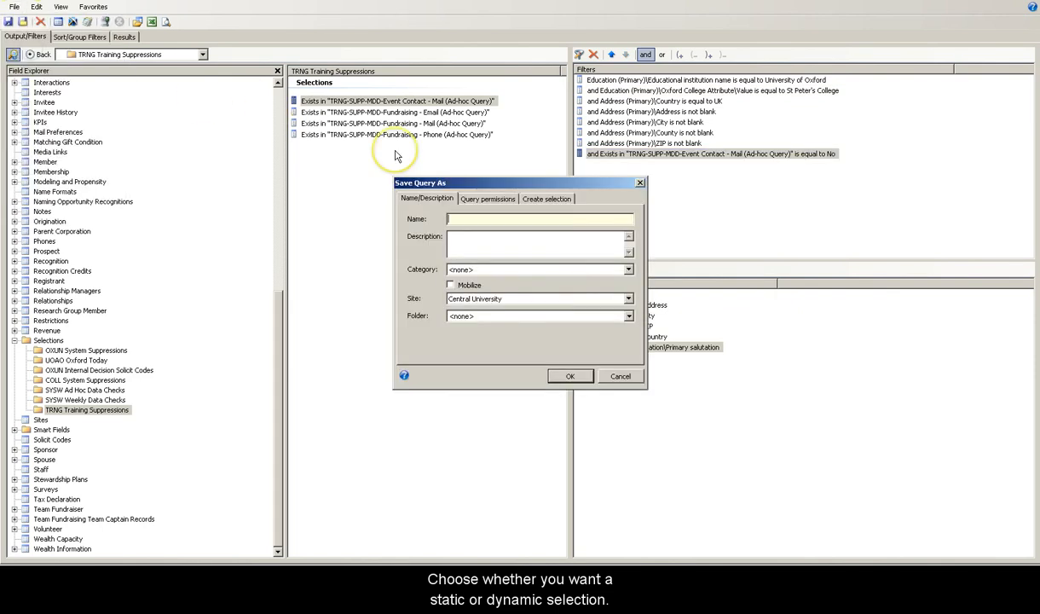
pyautogui.hotkey('ctrl', 'v')
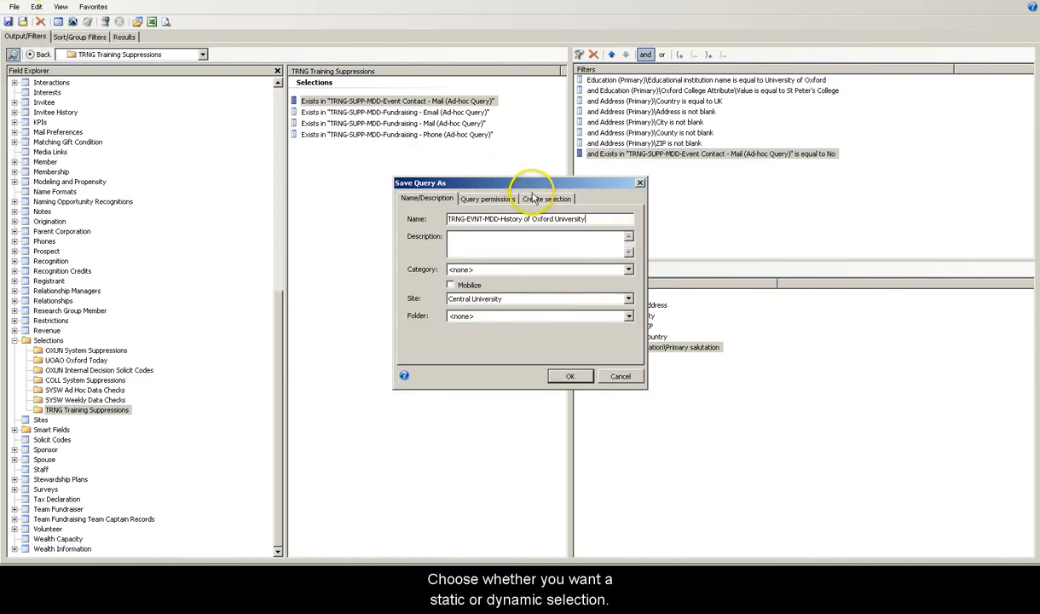
pyautogui.click(529, 198)
pyautogui.click(409, 219)
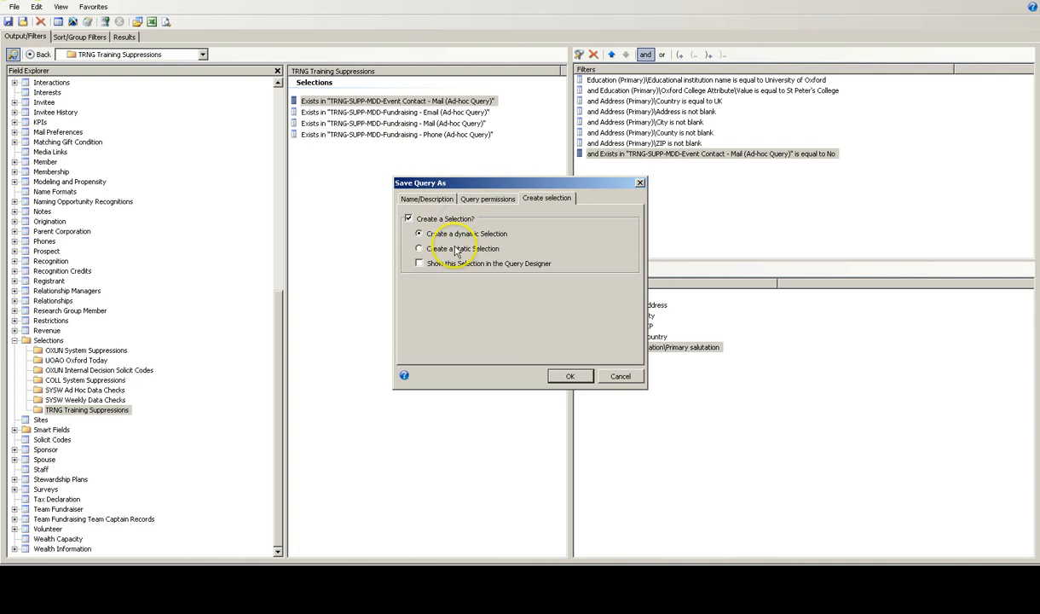
pyautogui.click(456, 250)
pyautogui.click(574, 376)
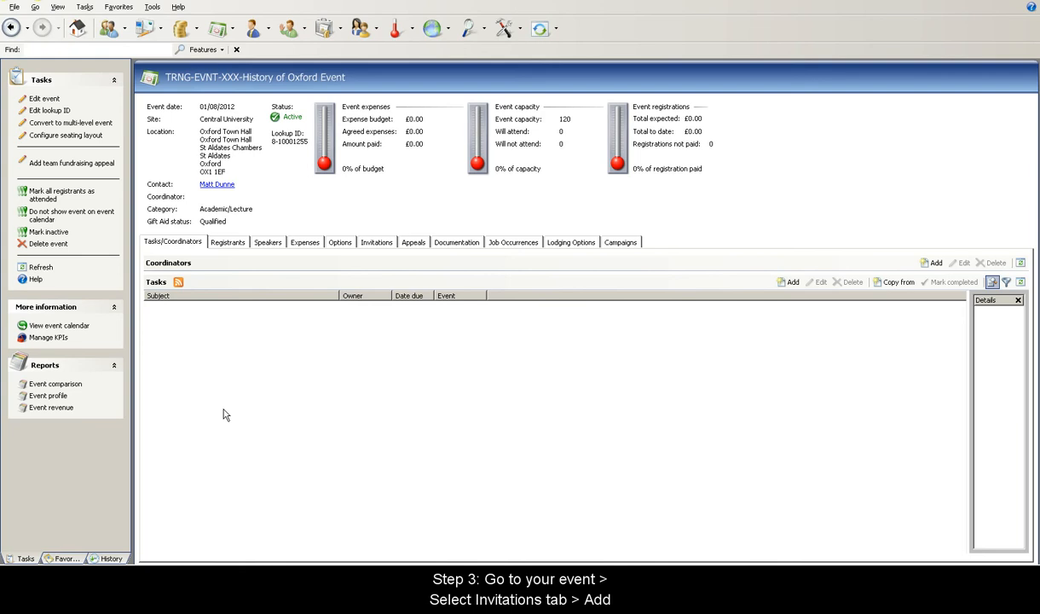
# Add an invitation to the event named TRNG-EVNT-MDD-History of Oxford University, with description Event Invite and mail date 01/08/2012.
pyautogui.click(376, 243)
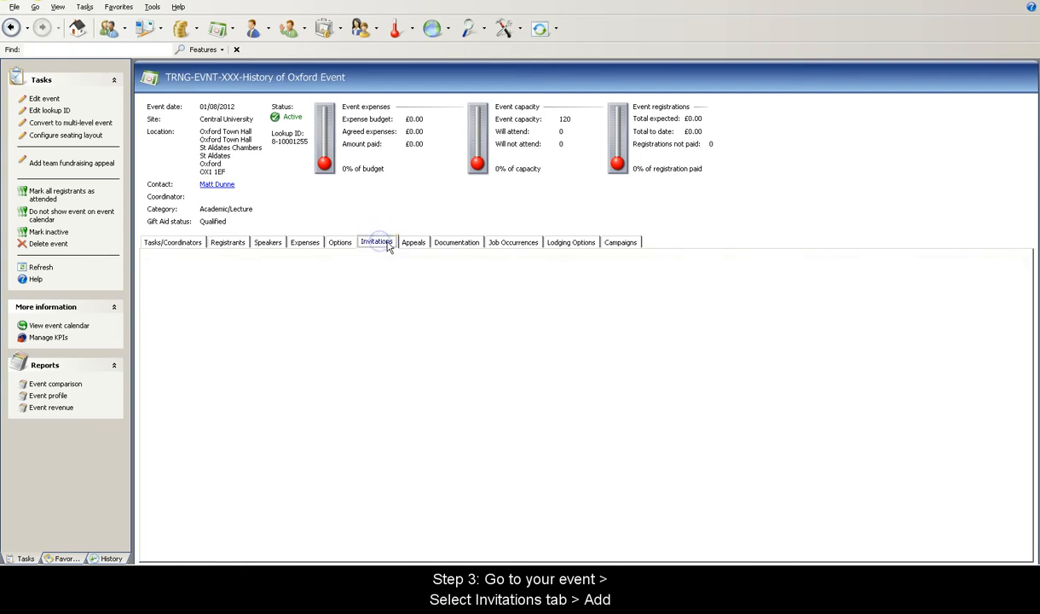
pyautogui.click(885, 264)
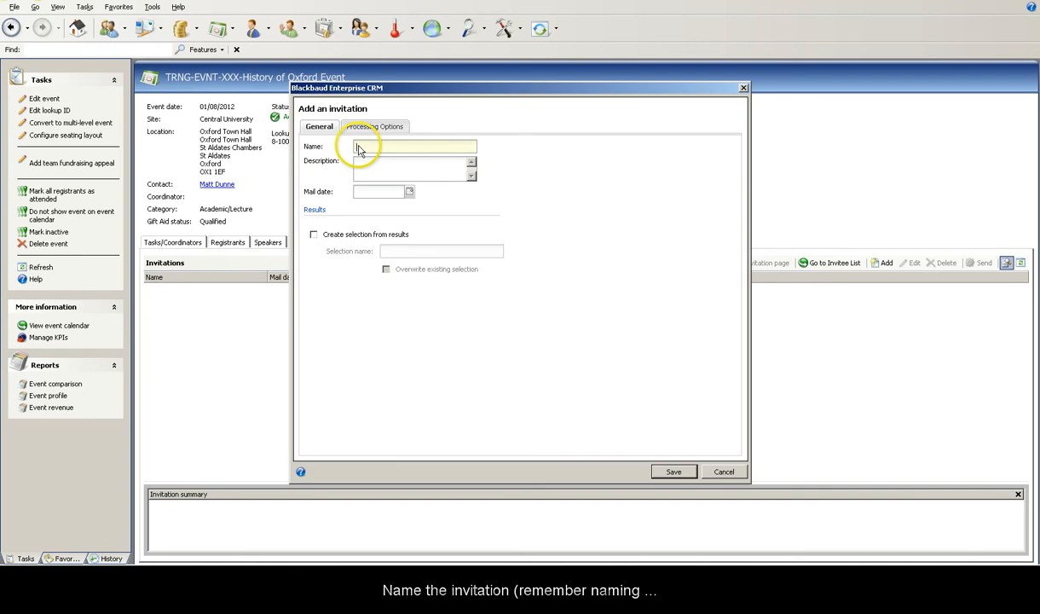
pyautogui.write('TRNG-EVNT-MDD-History of Oxford University')
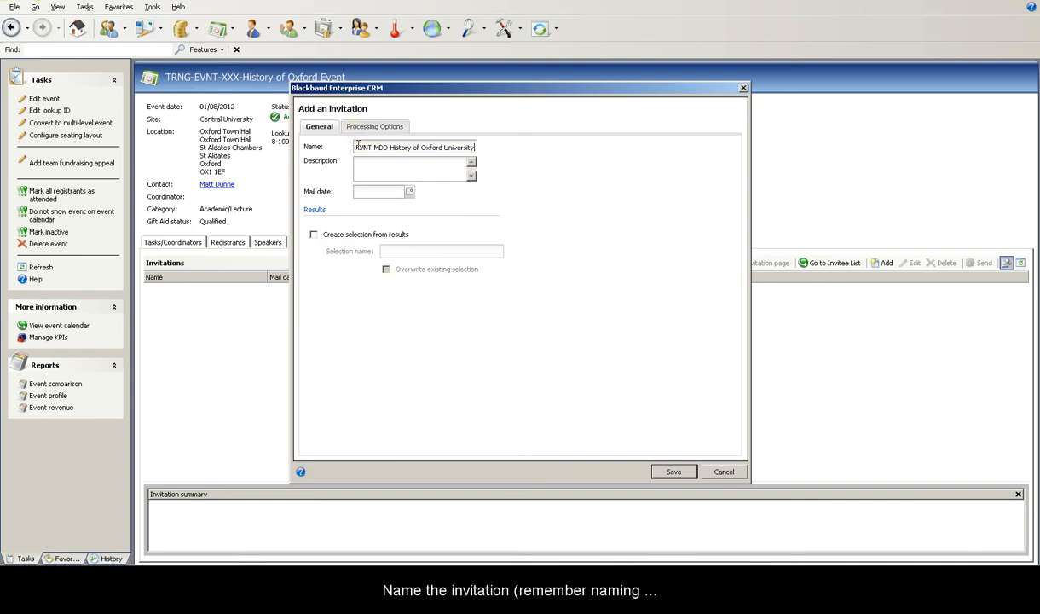
pyautogui.click(371, 168)
pyautogui.write('Event In')
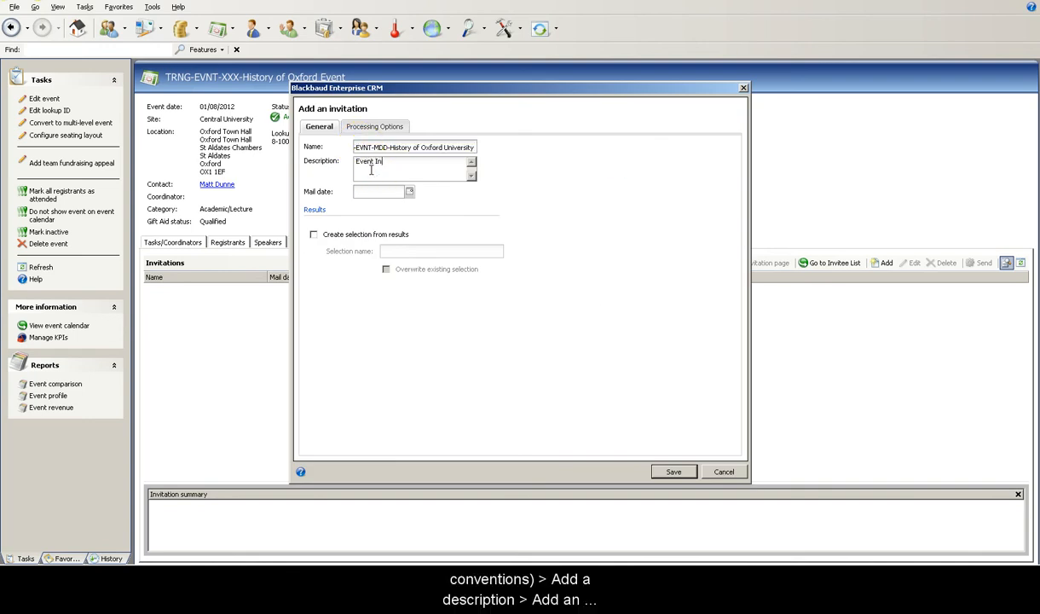
pyautogui.write('vite')
pyautogui.click(373, 192)
pyautogui.write('01/08')
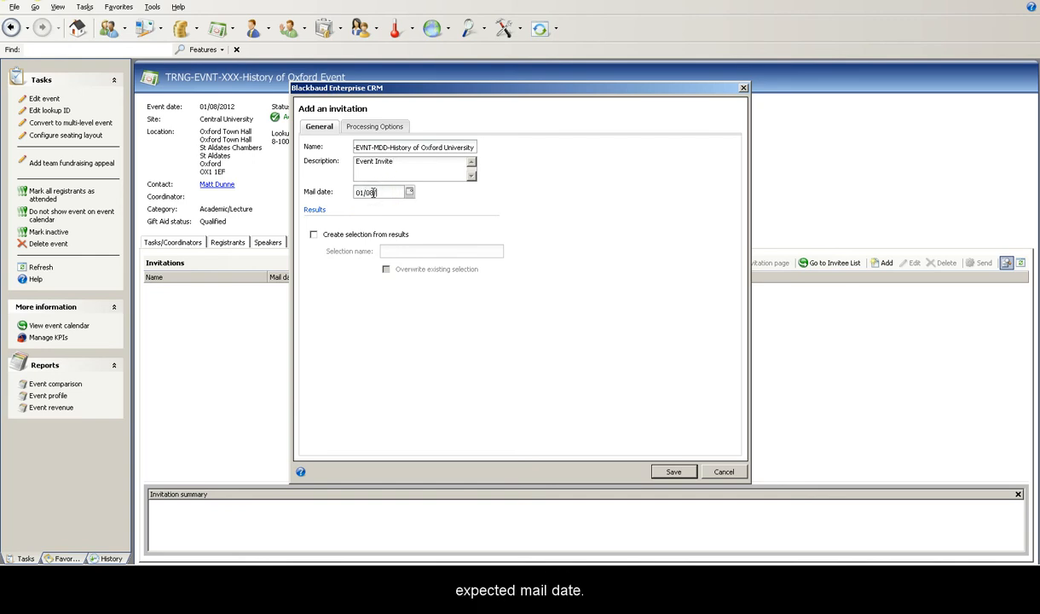
pyautogui.write('/2012')
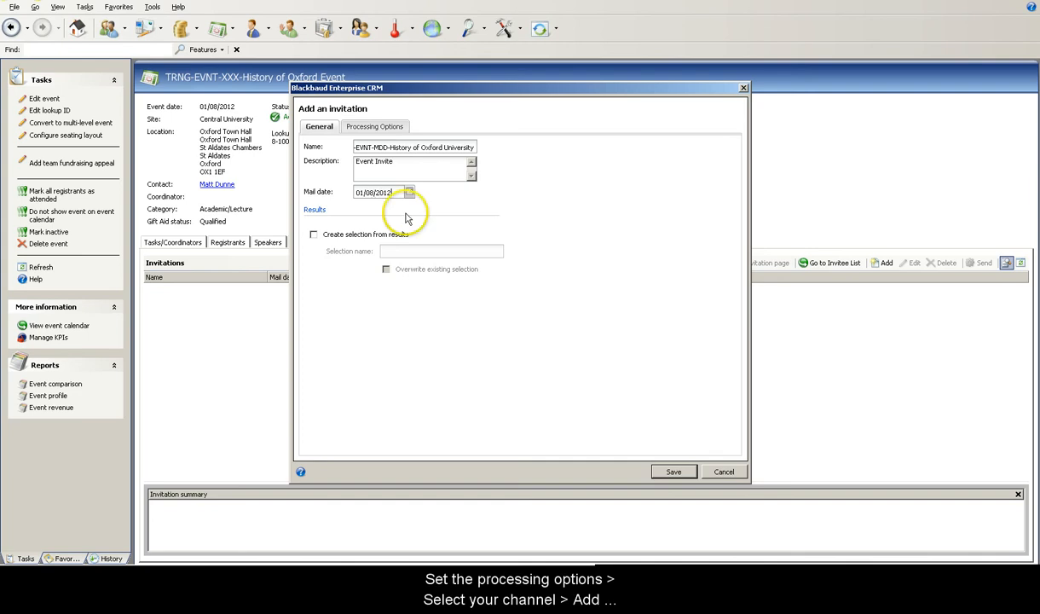
# Set the invitation to send through mail only with the TRNG-EVNT-MDD-History of Oxford University mail package, and save it.
pyautogui.click(394, 129)
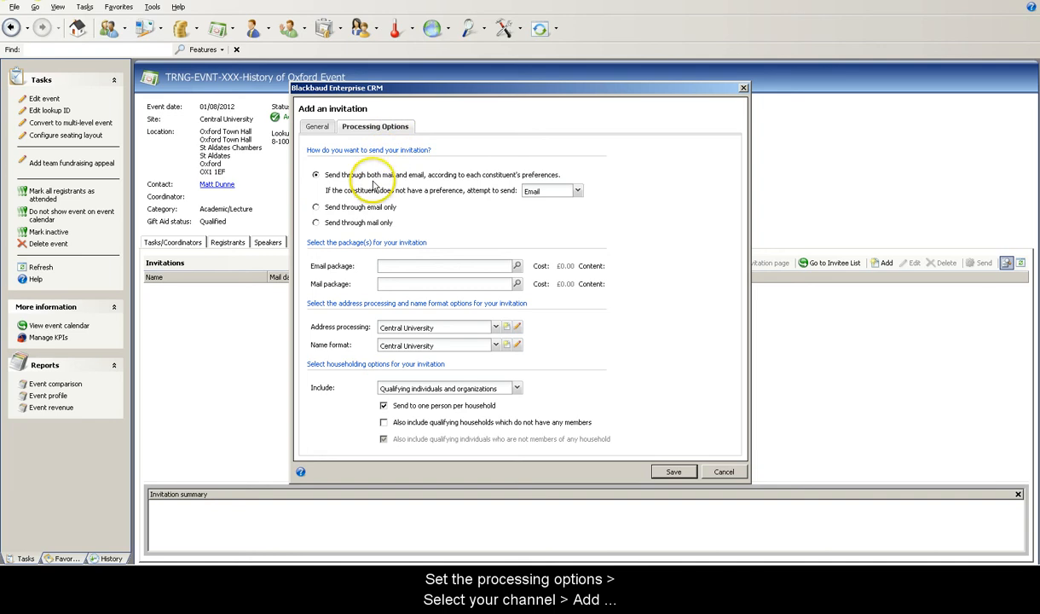
pyautogui.click(383, 222)
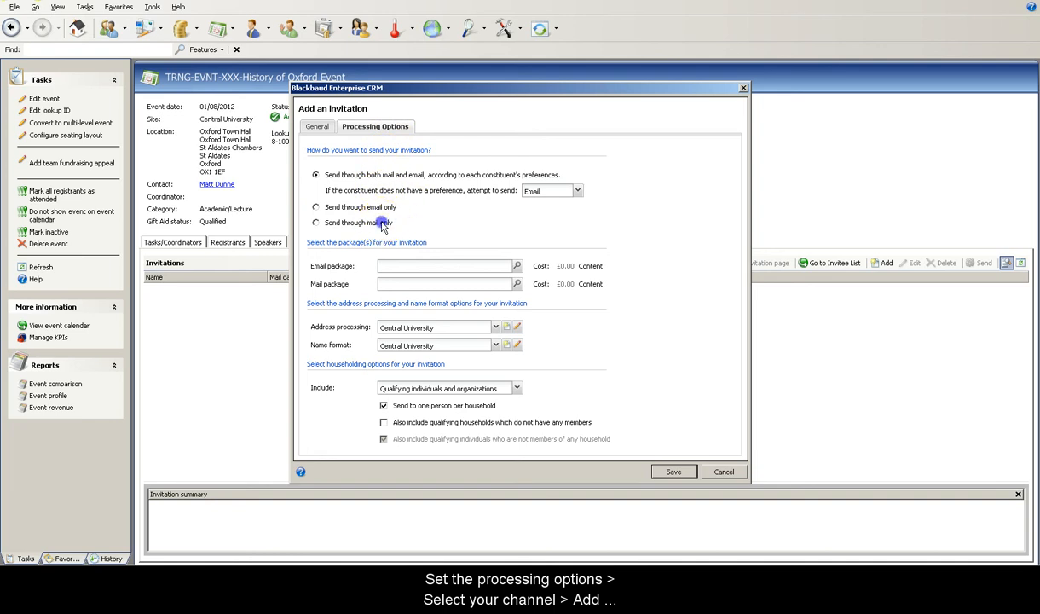
pyautogui.click(437, 285)
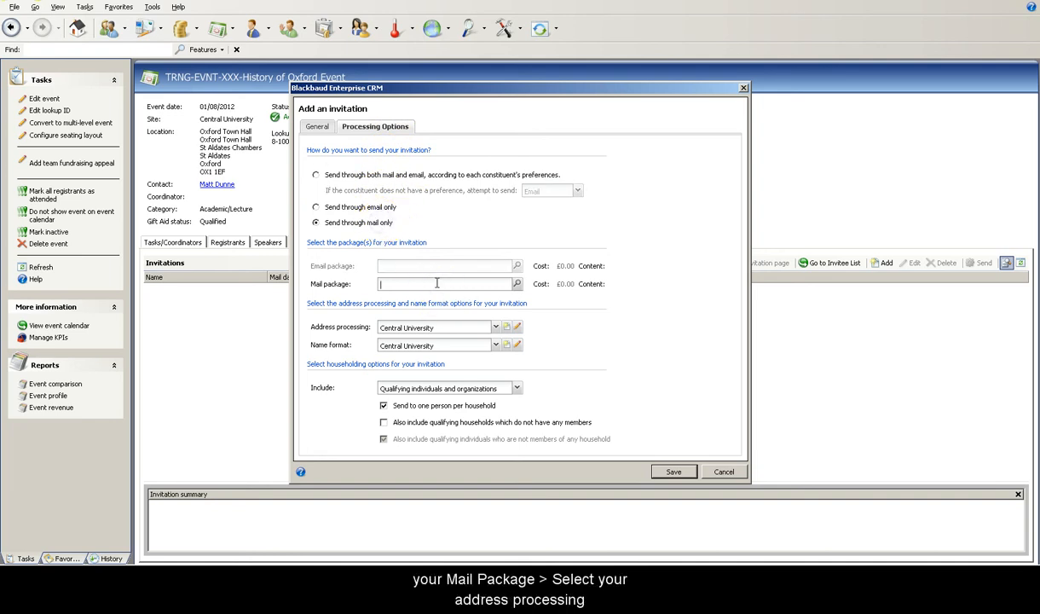
pyautogui.write('TRNG-EVNT-MDD-History of Oxford University')
pyautogui.press('Tab')
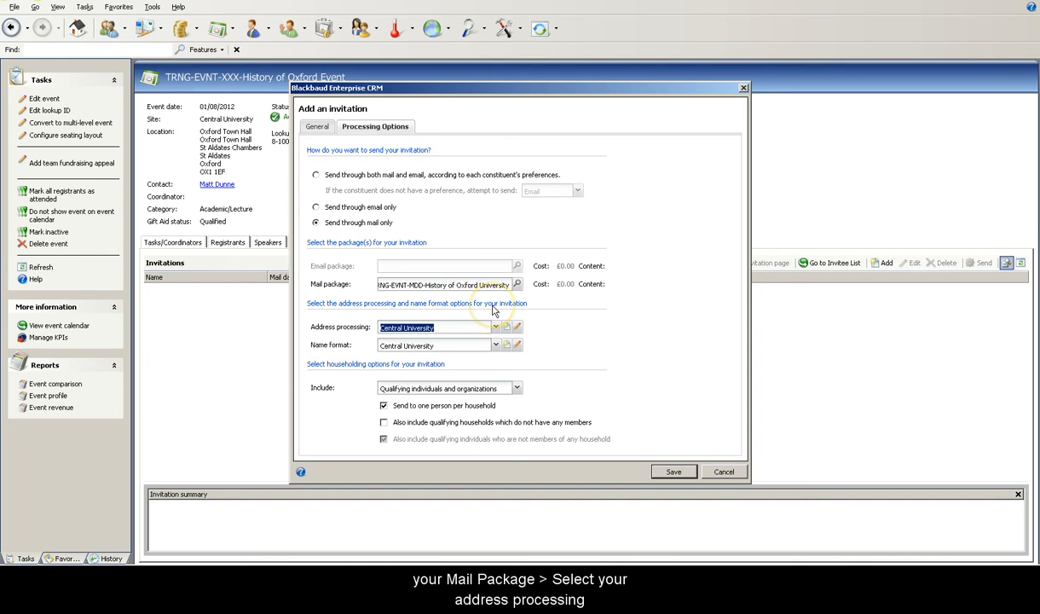
pyautogui.click(493, 312)
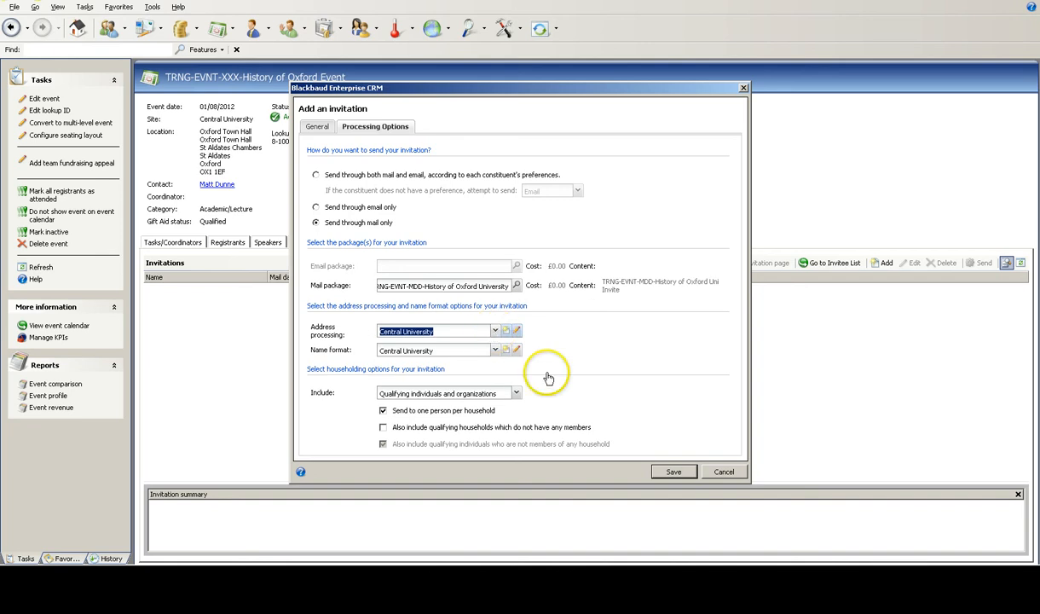
pyautogui.click(674, 472)
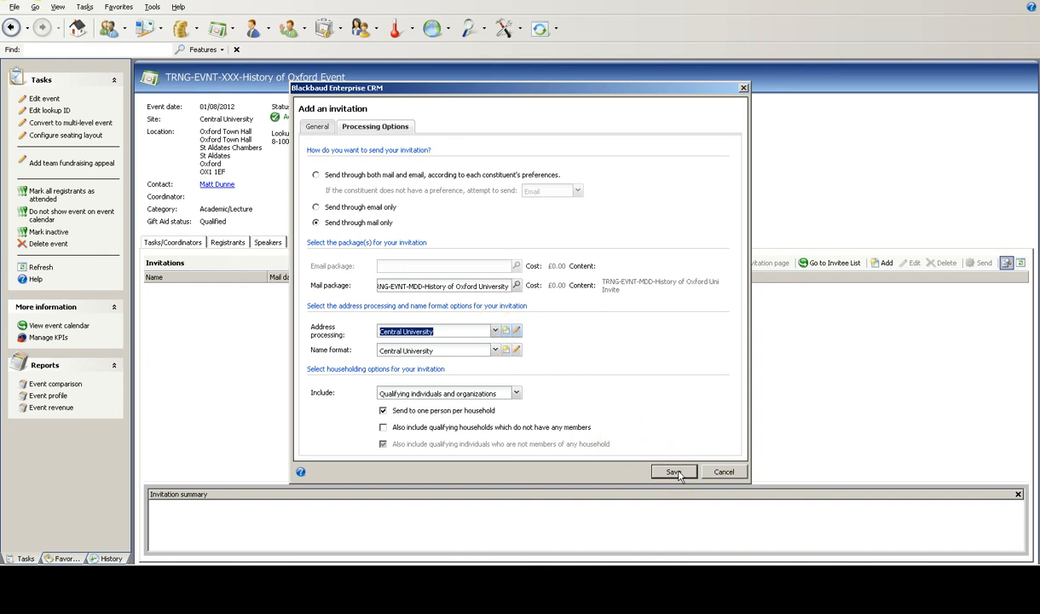
pyautogui.click(295, 353)
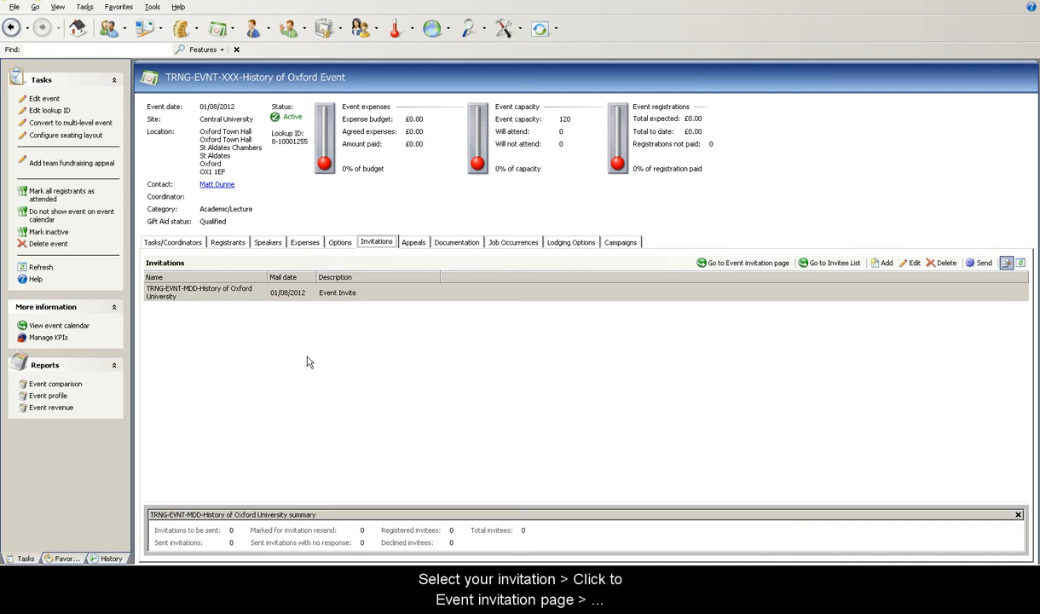
# On the new invitation's page, add multiple constituents as invitees from the TRNG-EVNT-MDD-History of Ox UK Alumni (Ad-hoc Query) selection.
pyautogui.click(336, 296)
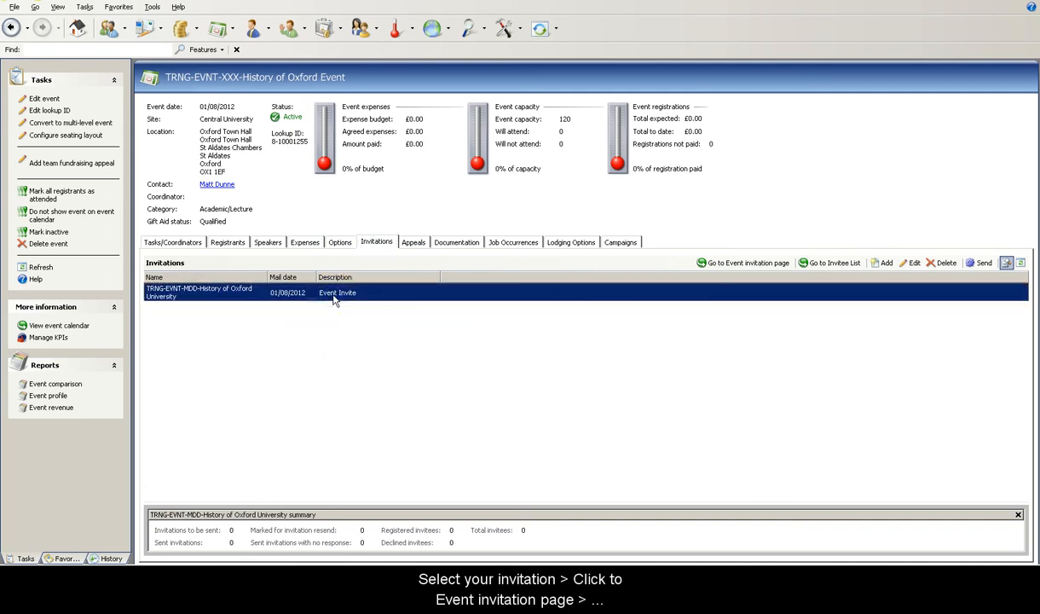
pyautogui.click(754, 266)
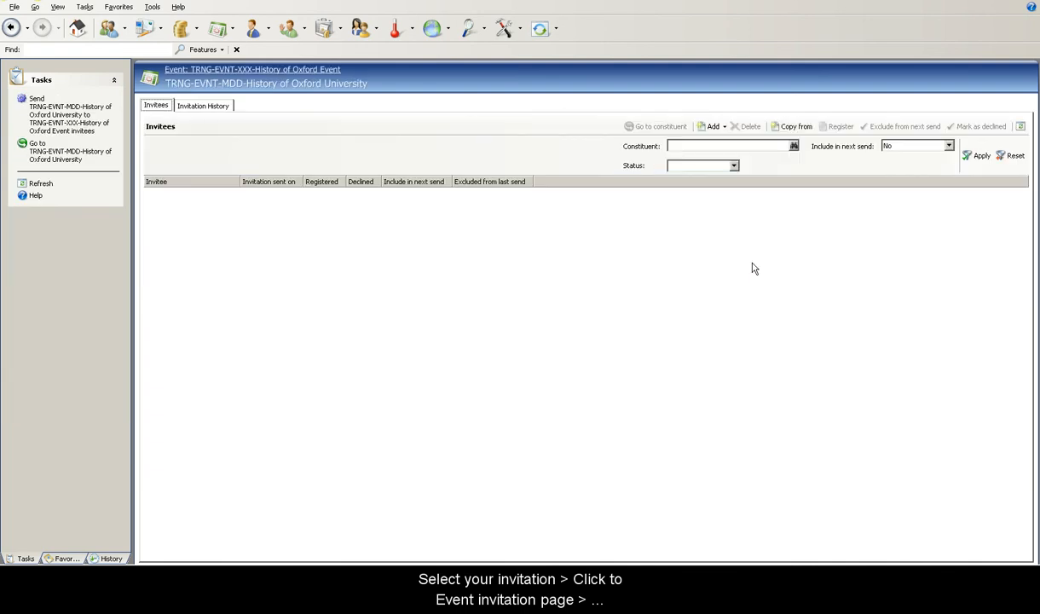
pyautogui.click(722, 128)
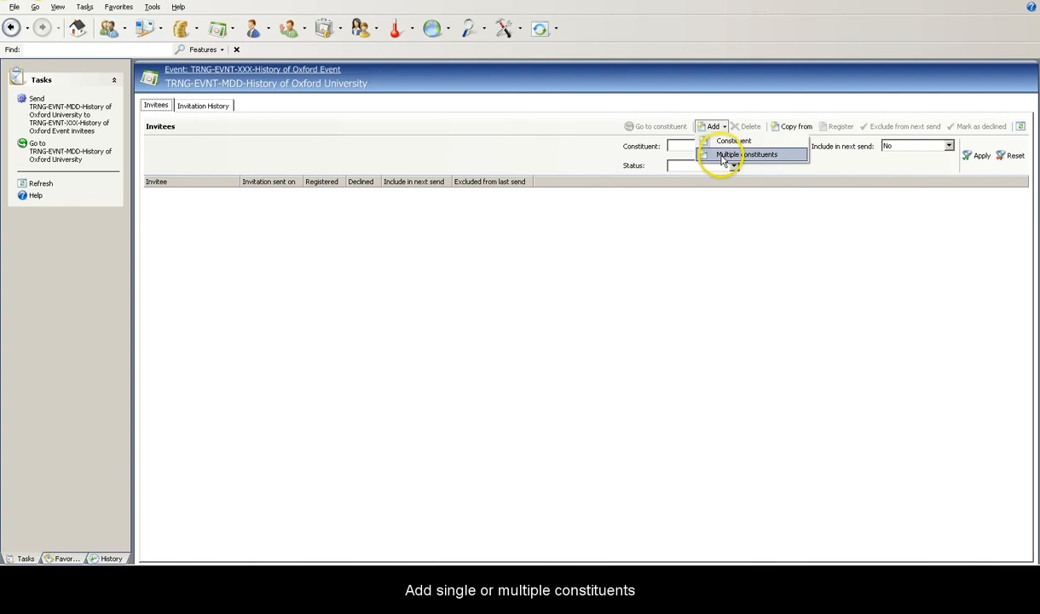
pyautogui.click(721, 155)
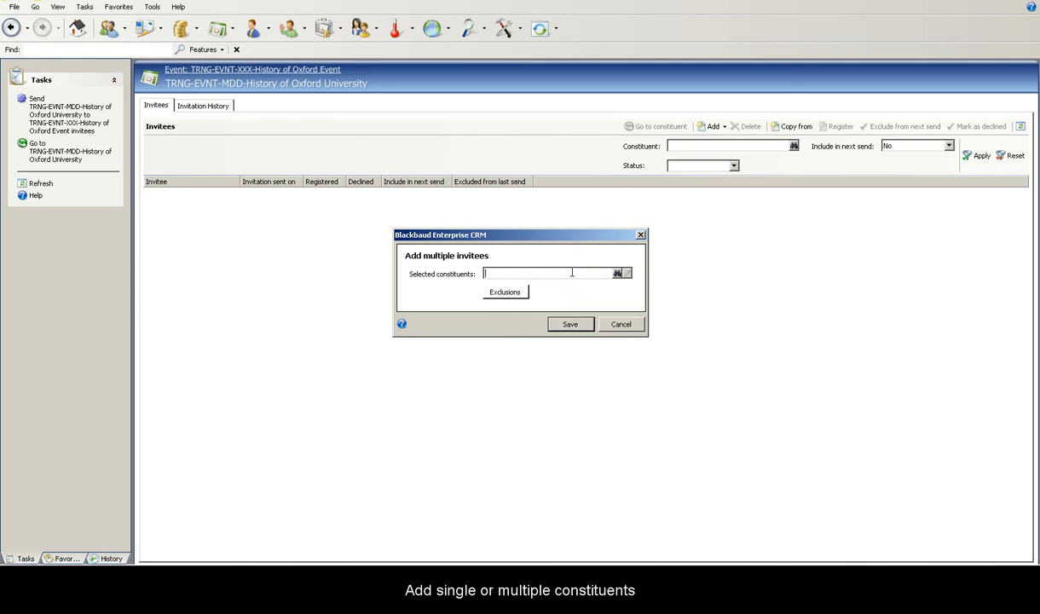
pyautogui.click(618, 272)
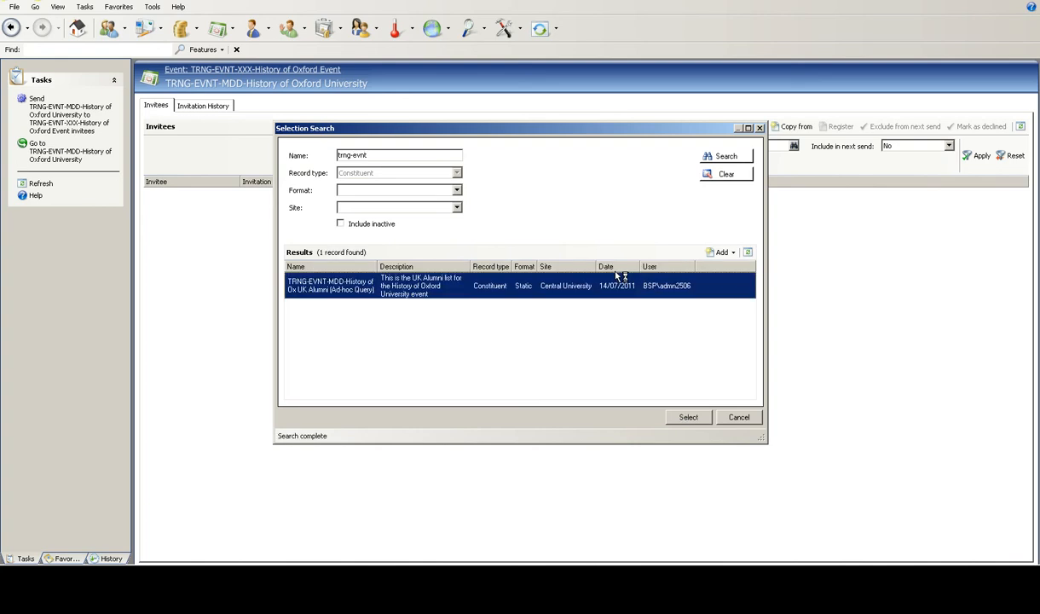
pyautogui.click(689, 418)
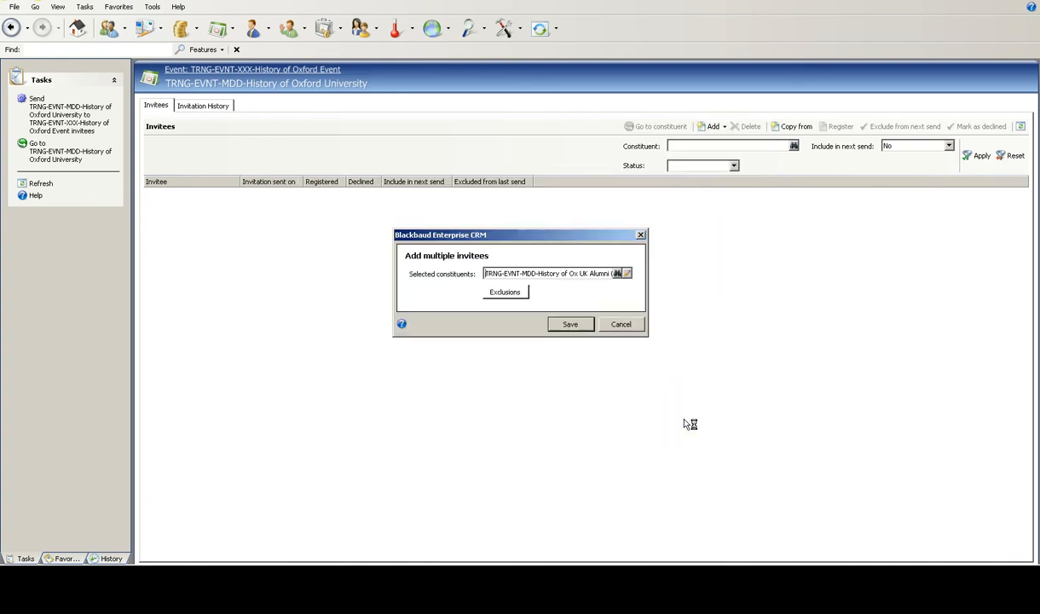
pyautogui.click(570, 324)
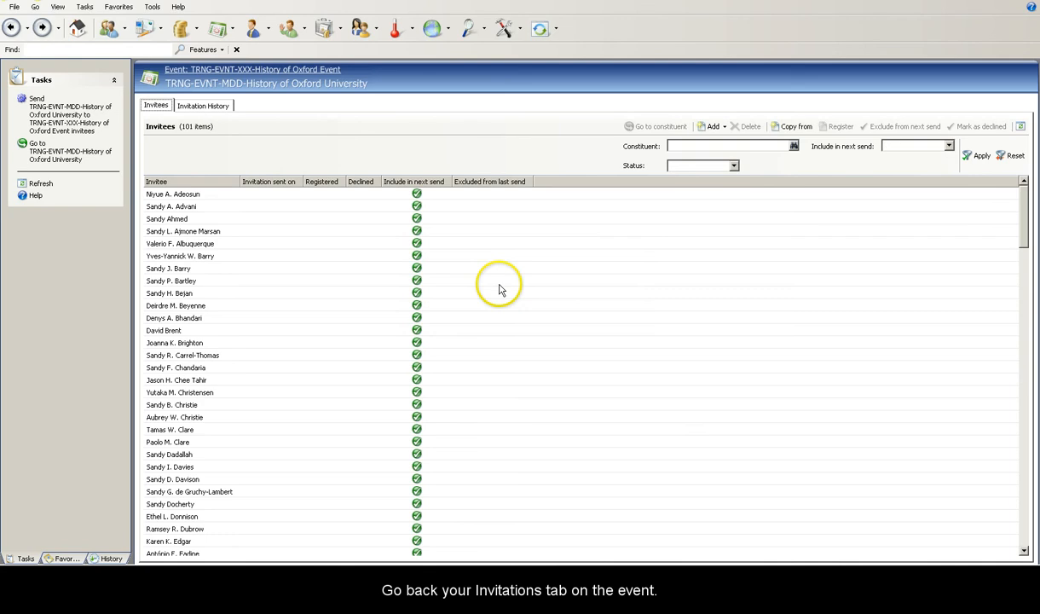
# Go back to the event's invitations and send the TRNG-EVNT-MDD-History of Oxford University invitation after reviewing its processing options.
pyautogui.click(728, 126)
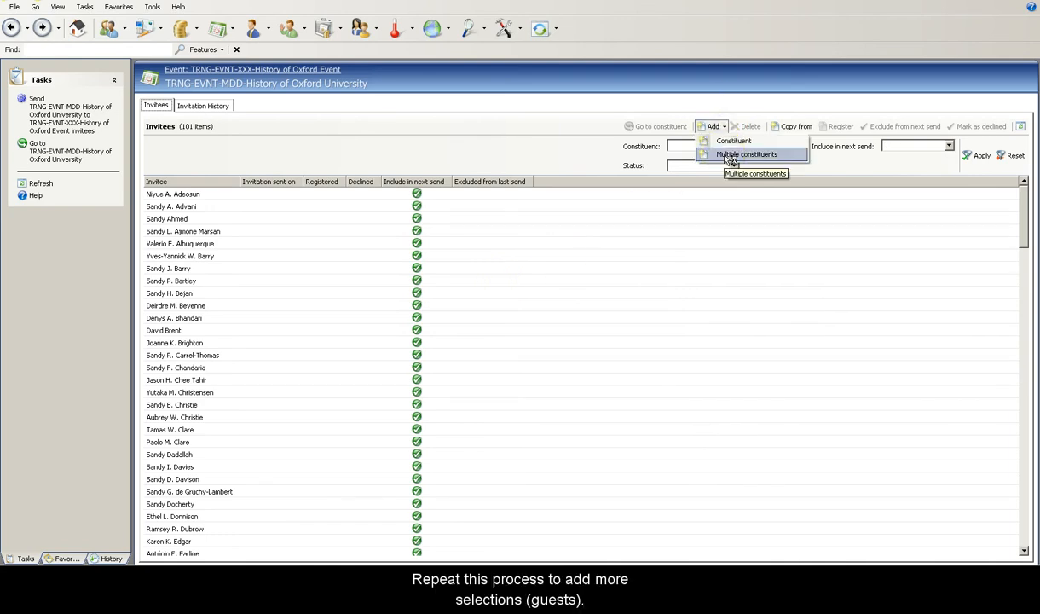
pyautogui.click(337, 72)
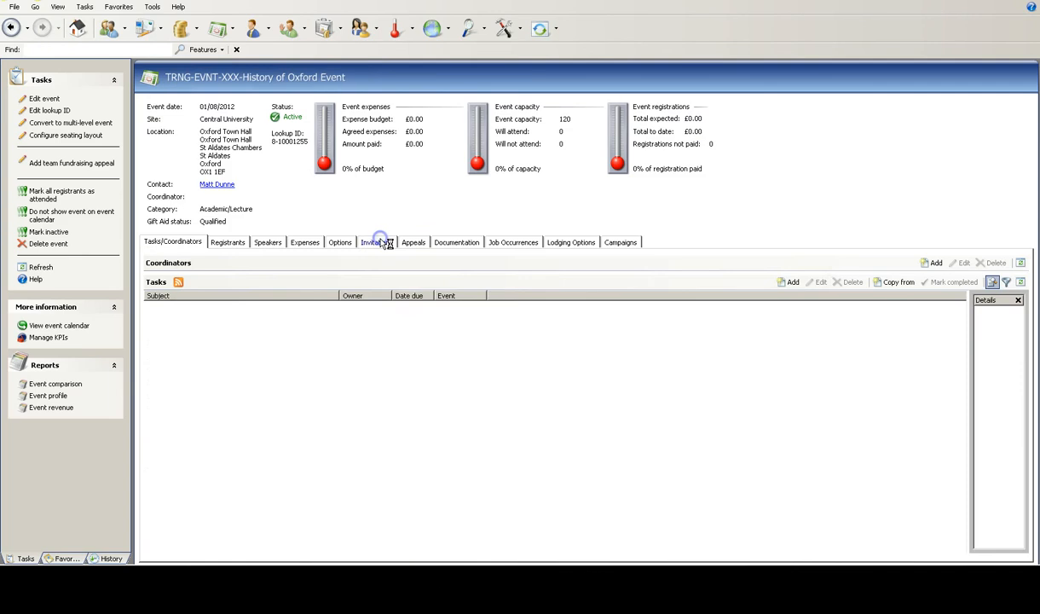
pyautogui.click(380, 241)
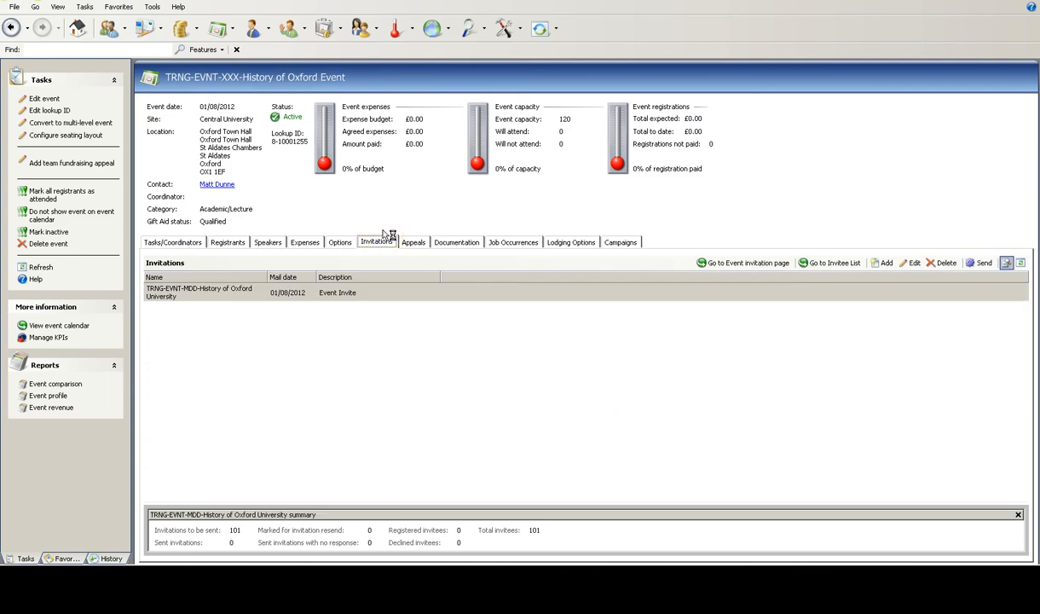
pyautogui.click(592, 332)
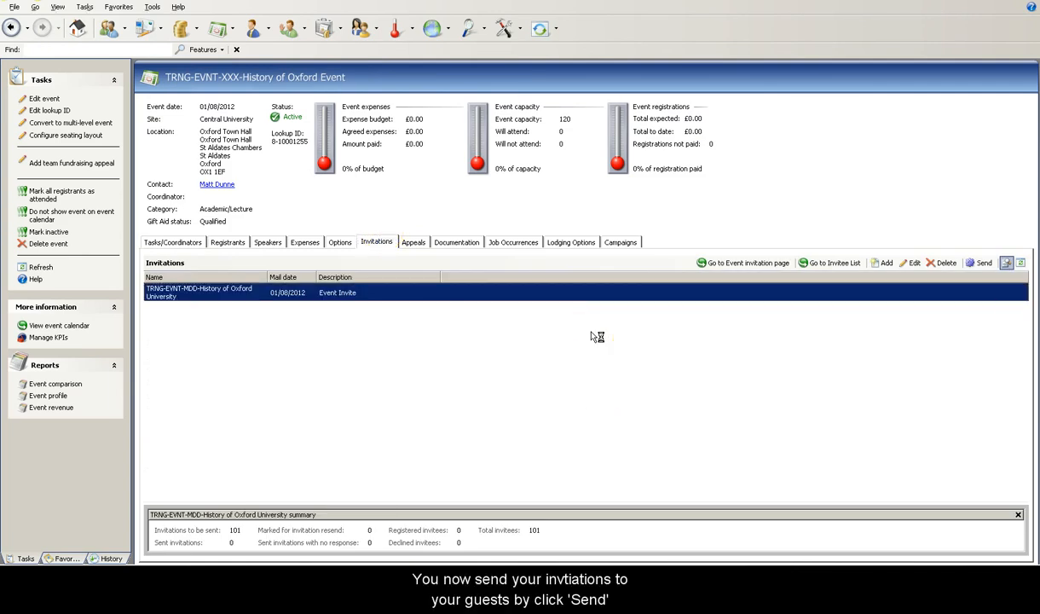
pyautogui.click(981, 265)
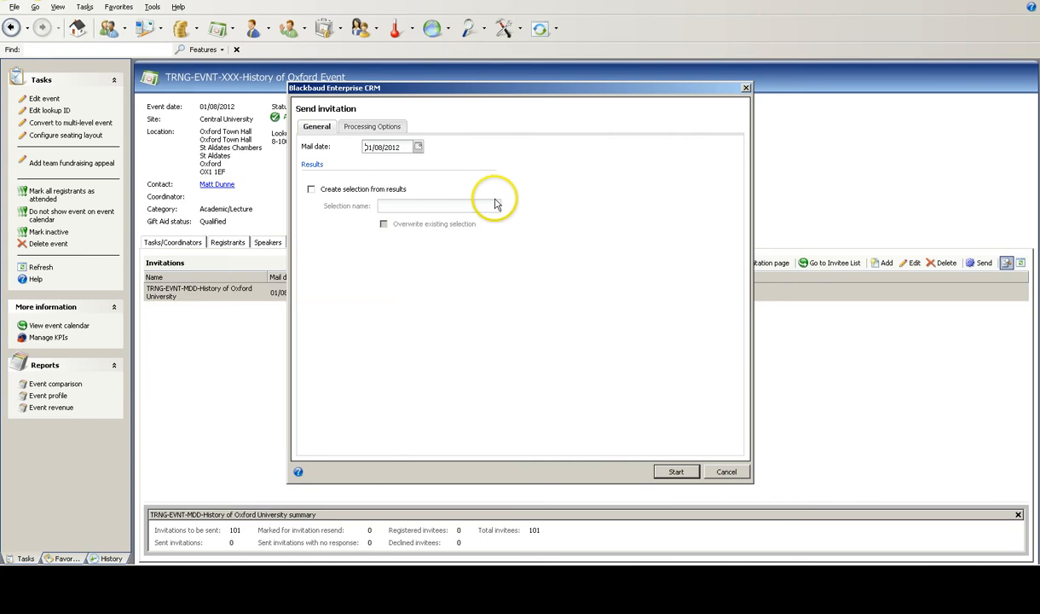
pyautogui.click(373, 126)
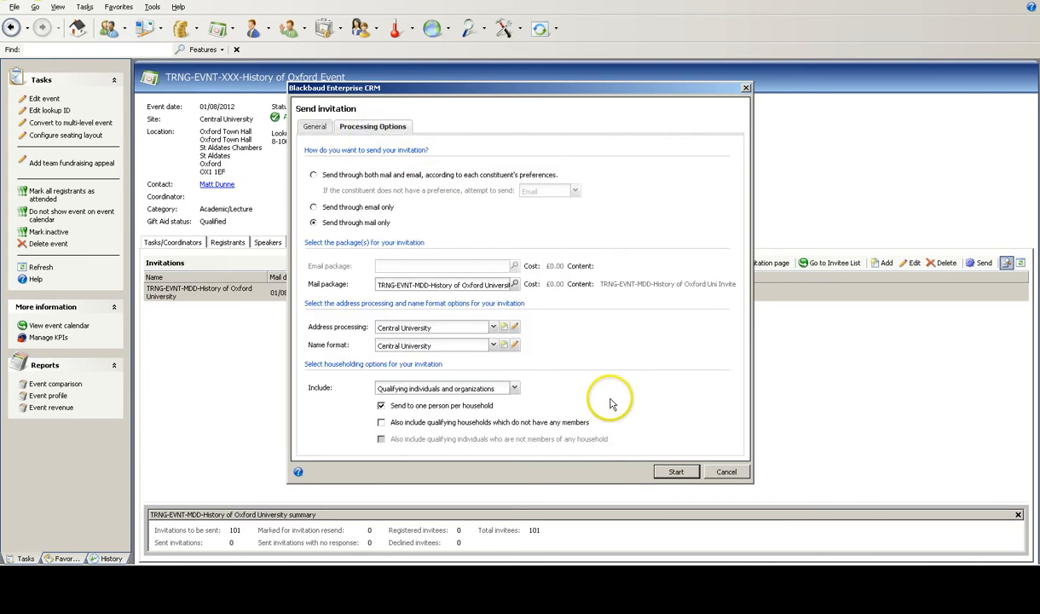
pyautogui.click(673, 474)
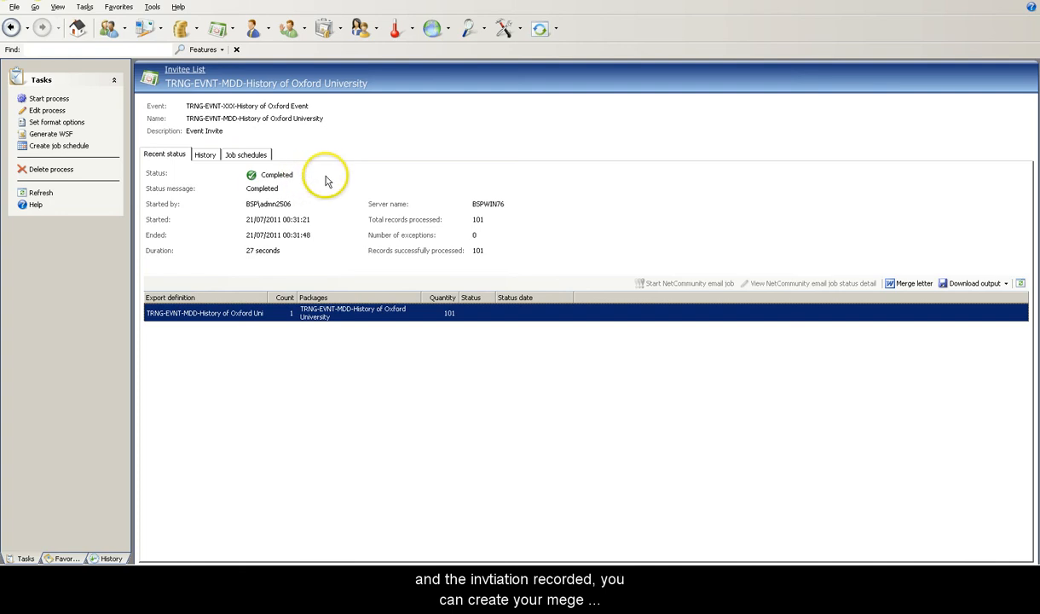
# Merge the invitation letters from the send process output and view the personalised invites in Word.
pyautogui.click(907, 287)
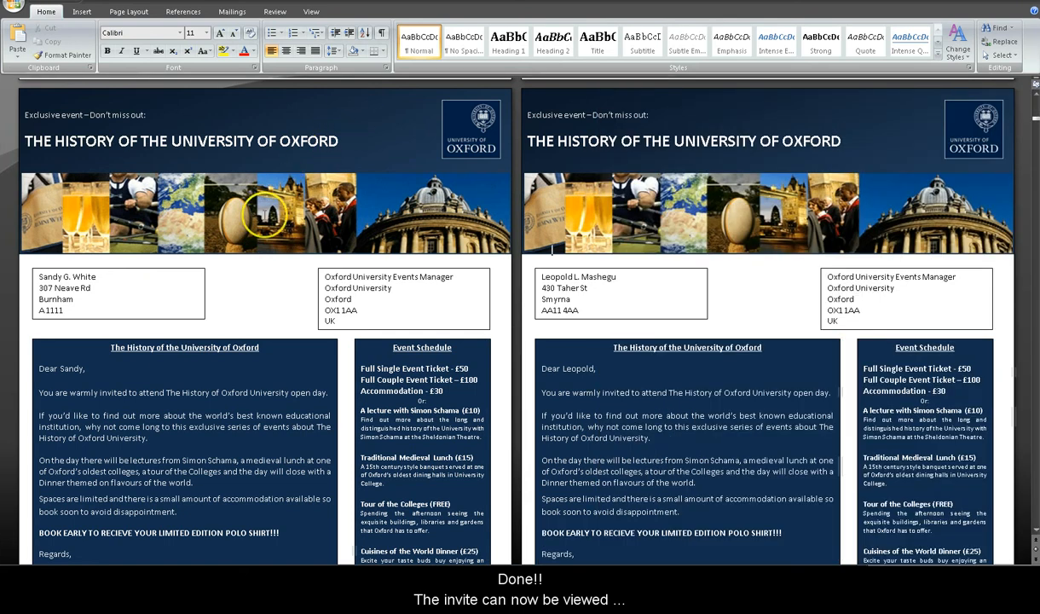
pyautogui.click(237, 287)
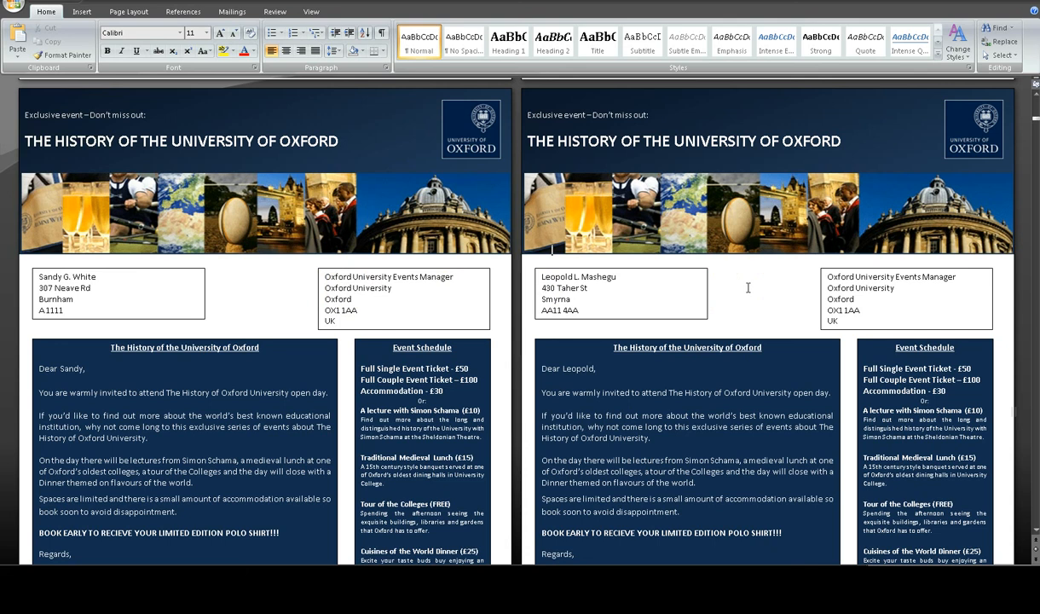
# Open an invitee's constituent record from the invitee list and check the TRNG-EVNT-XXX-History of Oxford Event entry in the event history.
pyautogui.click(291, 331)
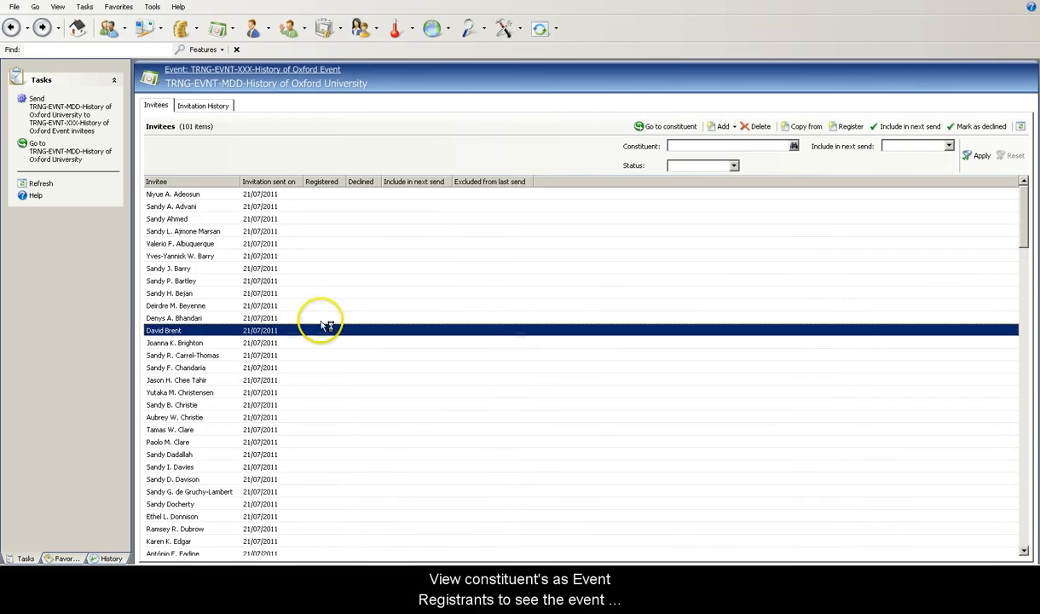
pyautogui.click(674, 128)
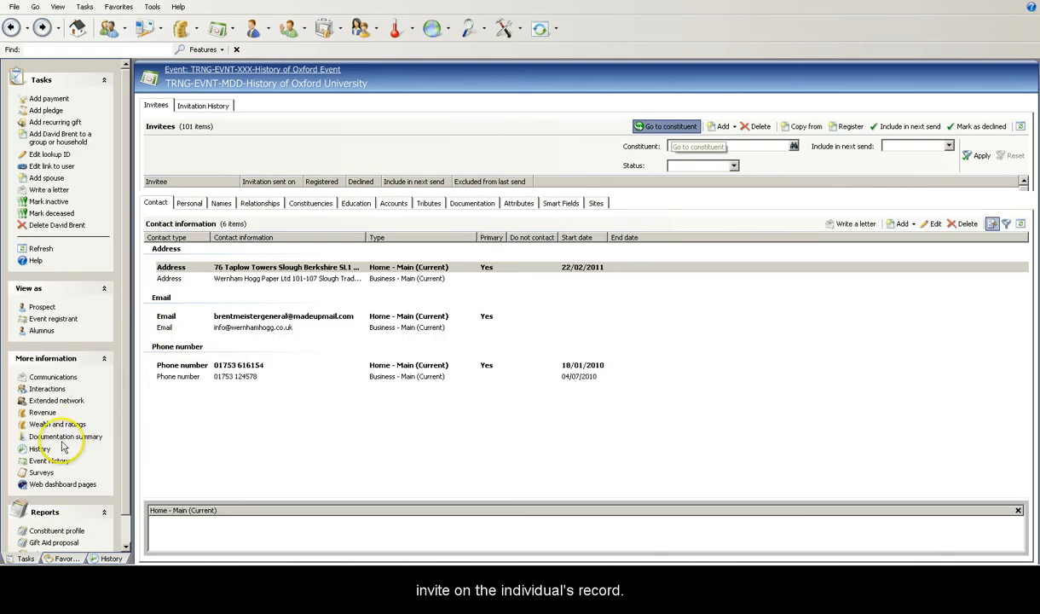
pyautogui.click(51, 462)
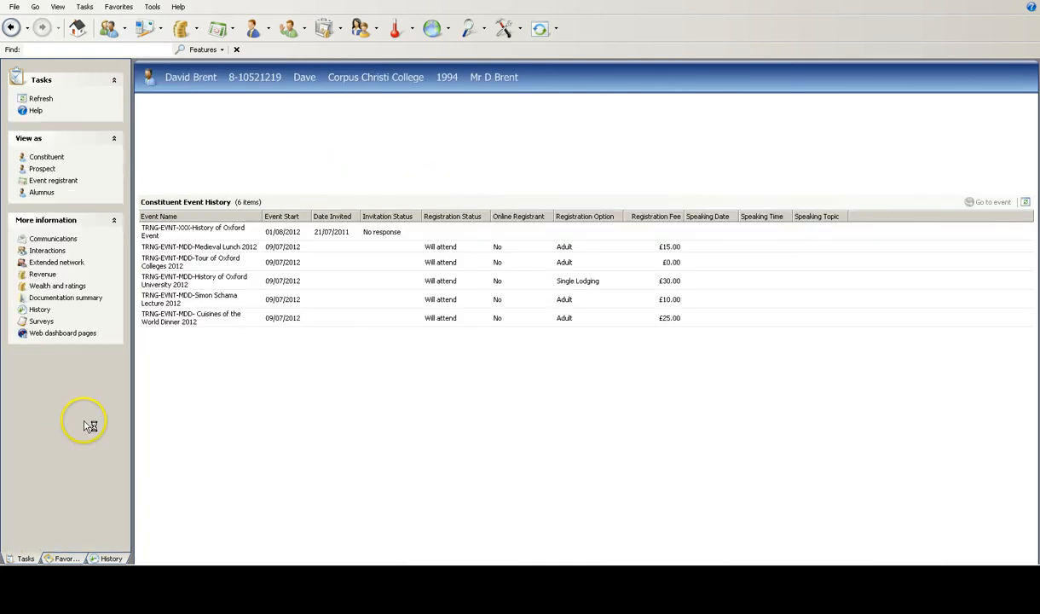
pyautogui.click(213, 235)
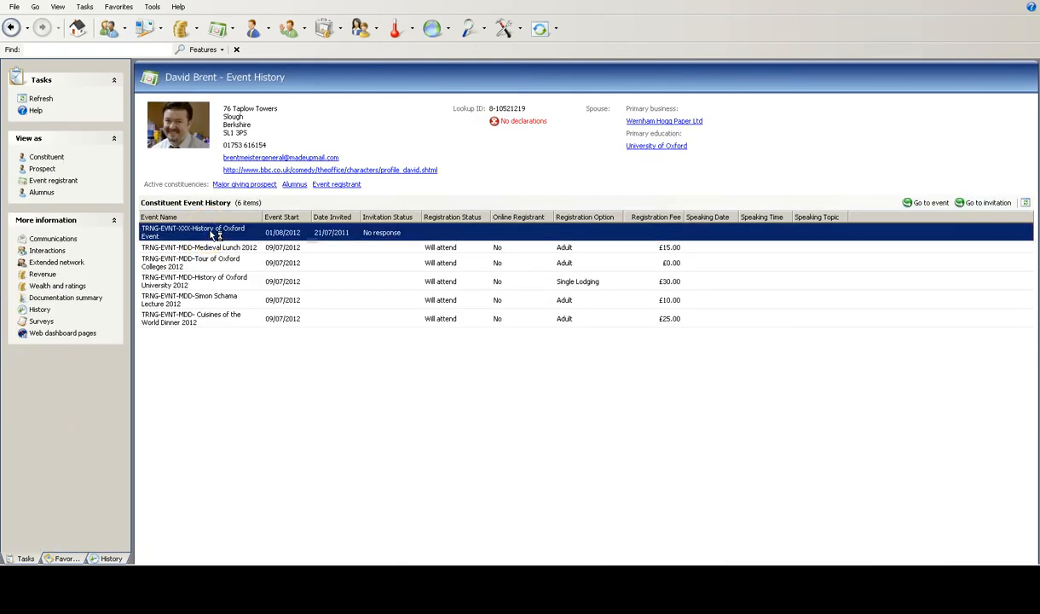